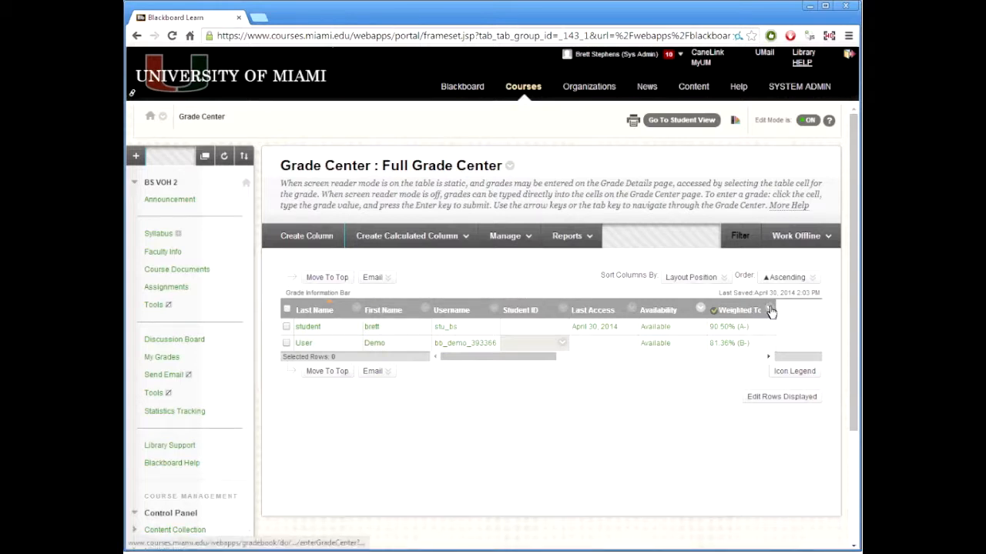
- Open the Weighted Total column for editing and review its Primary Display options without changing the selection
left_click(767, 311)
left_click(750, 358)
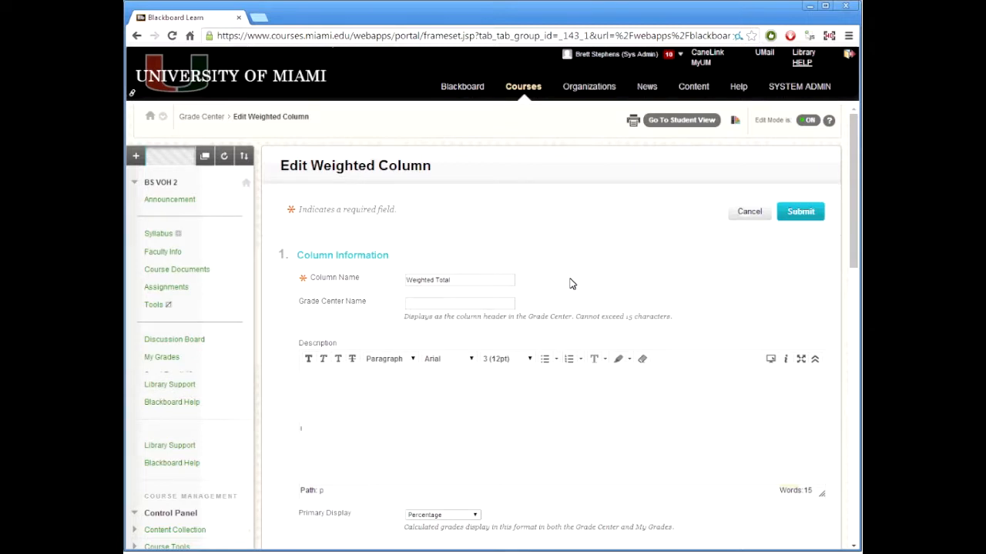
scroll(570, 284, "down", 2)
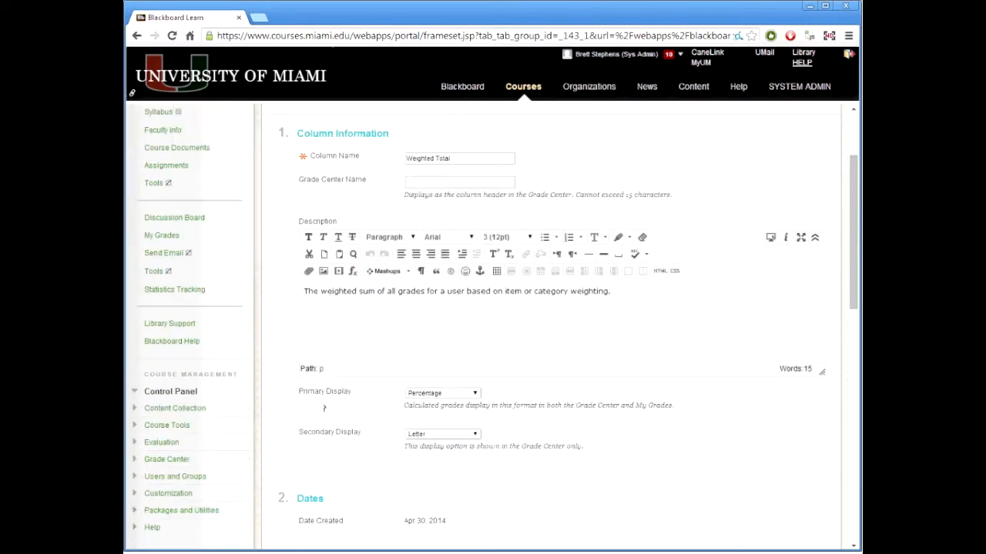
left_click(425, 396)
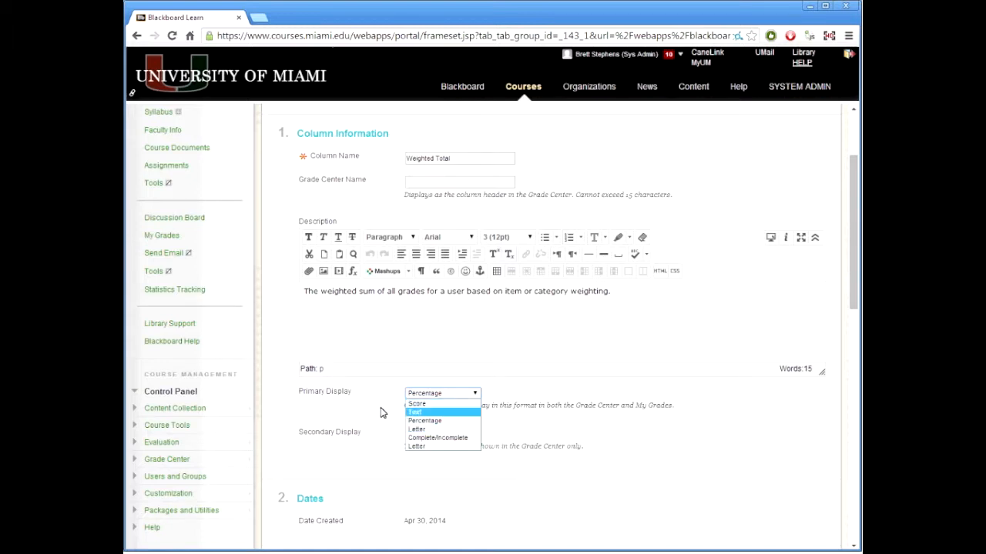
left_click(431, 394)
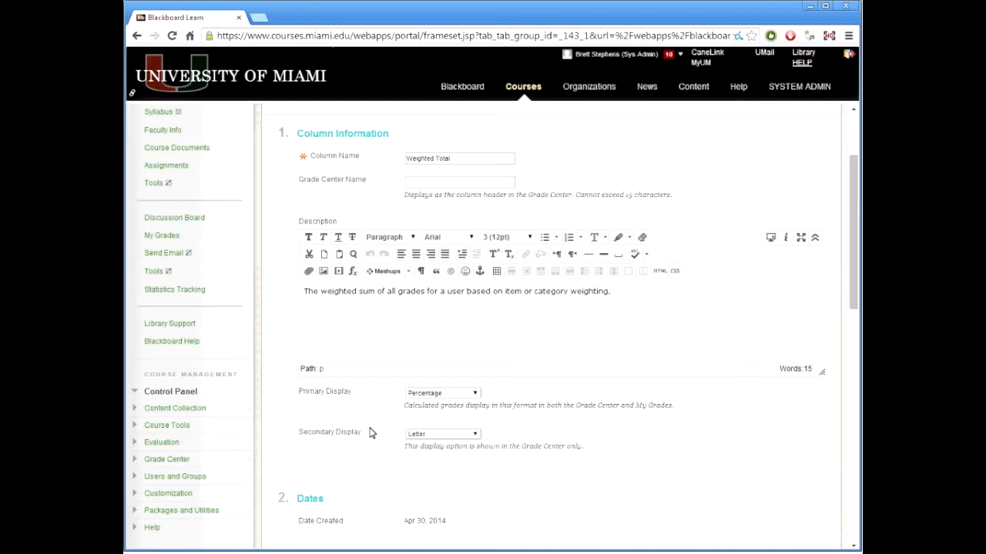
- Examine the selected categories' weight percentages, the Quiz category's drop-lowest setting and the total weight
scroll(818, 388, "down", 4)
scroll(818, 388, "down", 1)
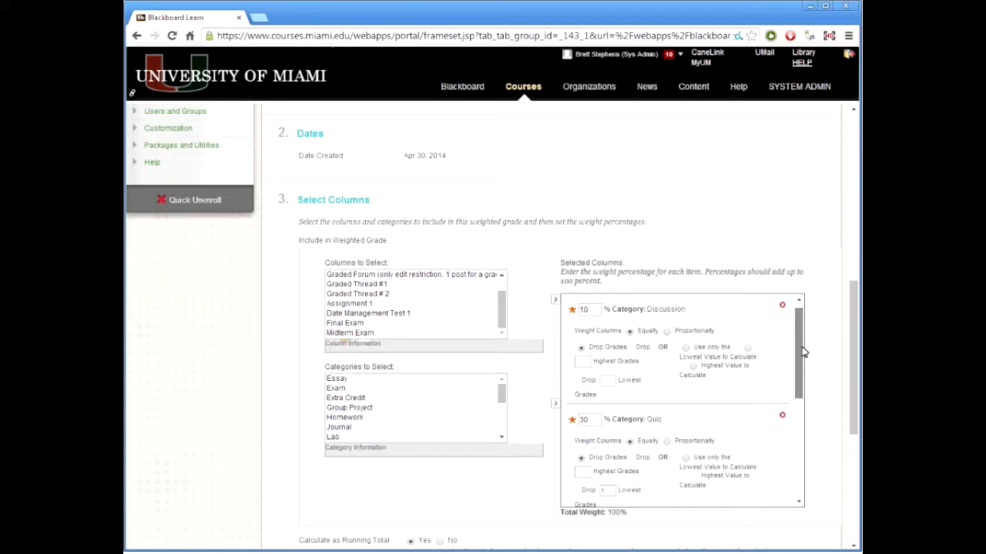
left_click_drag(801, 348, 802, 357)
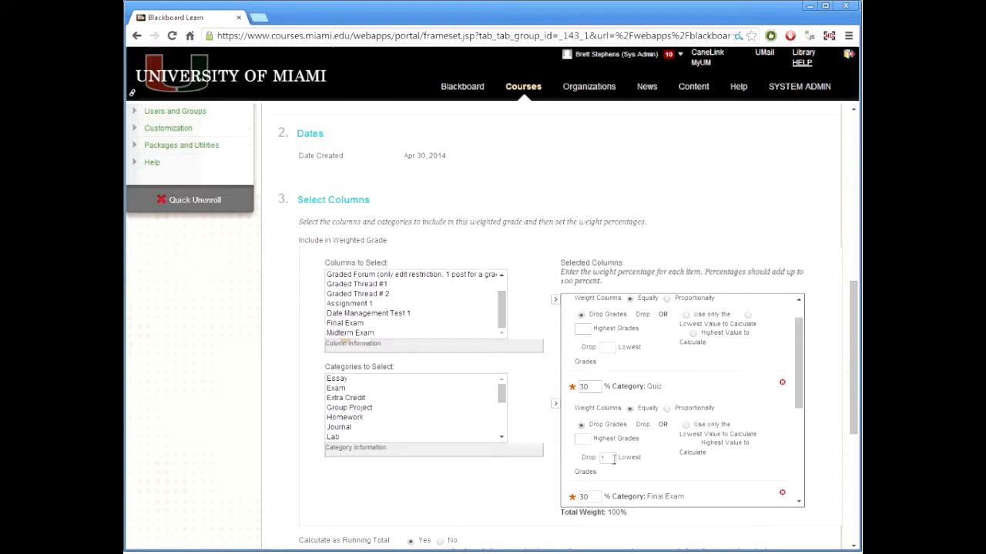
left_click(614, 460)
left_click_drag(798, 407, 799, 421)
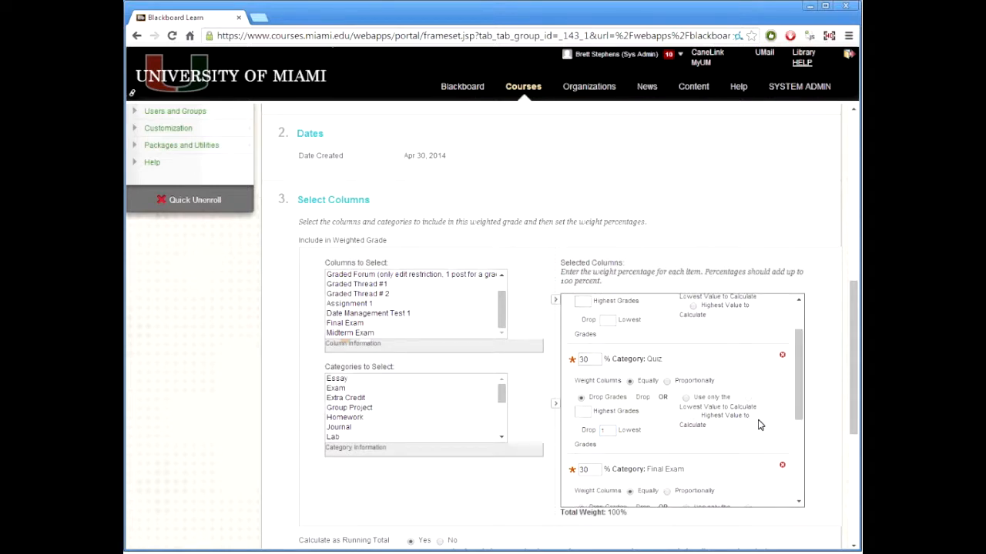
left_click_drag(798, 391, 800, 472)
left_click_drag(628, 513, 561, 517)
left_click_drag(855, 407, 857, 408)
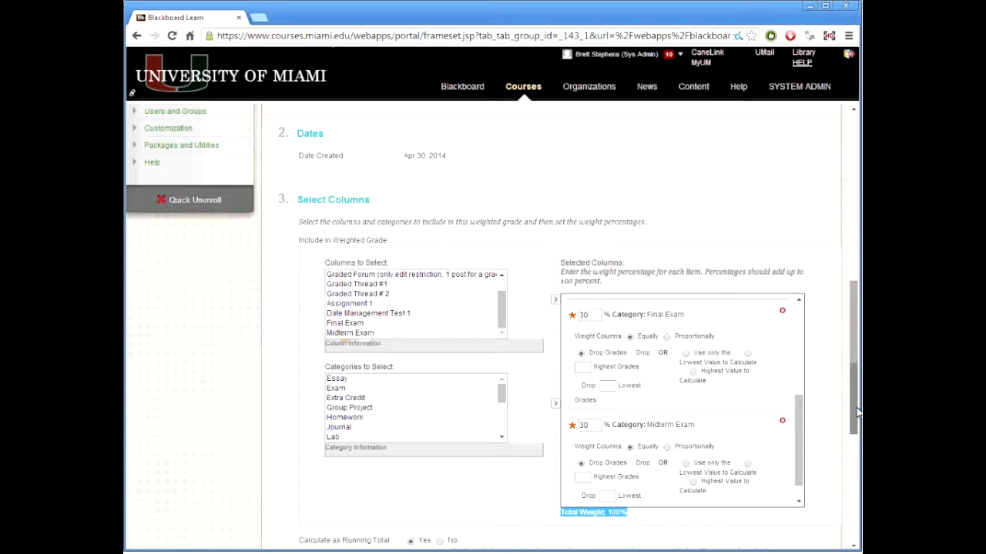
- Review the running total setting and the options for including the column in calculations and showing it to students
scroll(857, 414, "down", 2)
left_click_drag(299, 367, 398, 369)
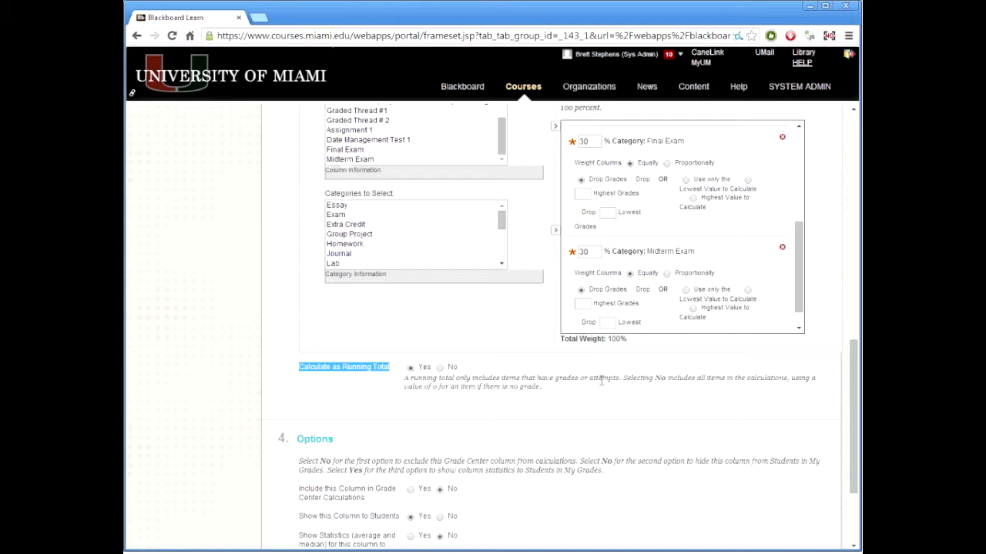
left_click_drag(623, 379, 727, 390)
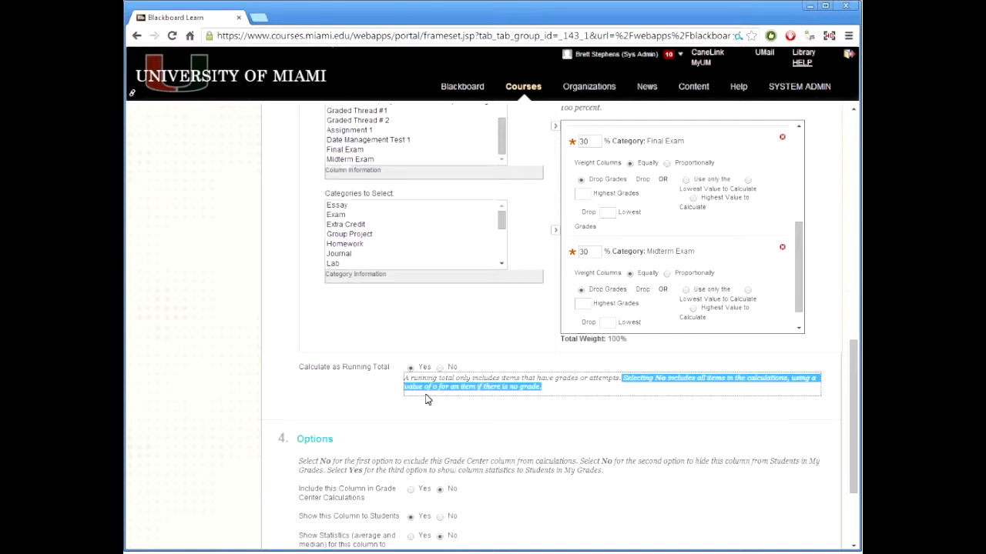
left_click(365, 404)
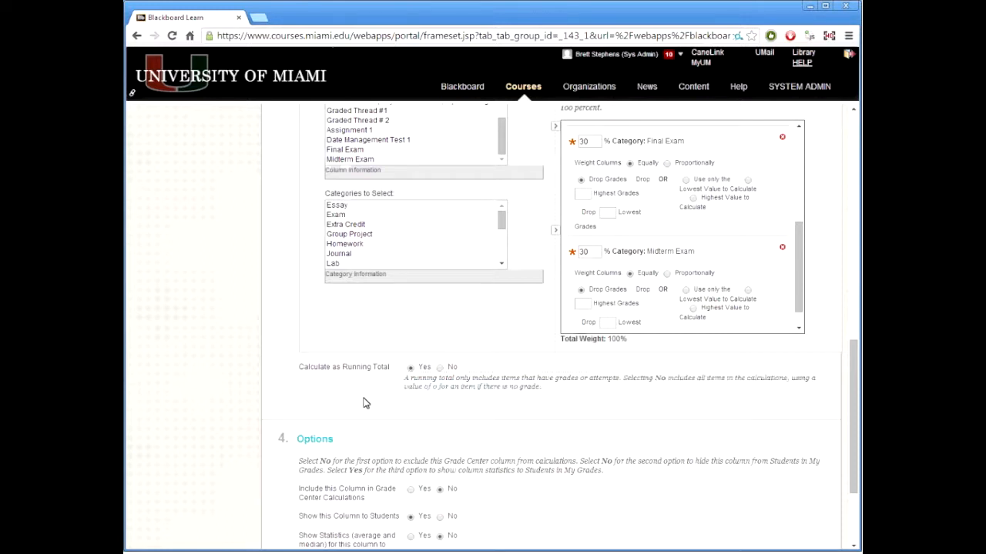
scroll(365, 404, "down", 1)
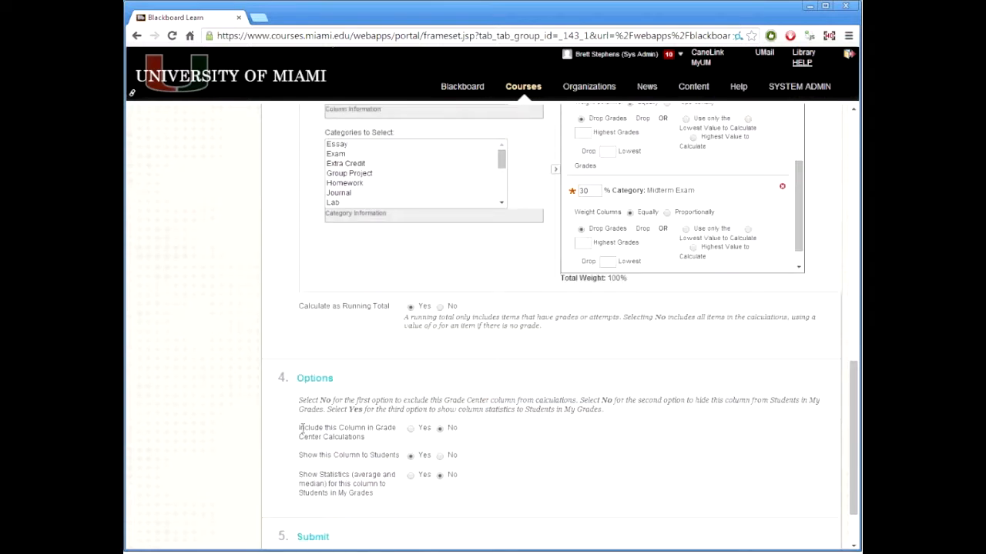
left_click_drag(299, 428, 379, 448)
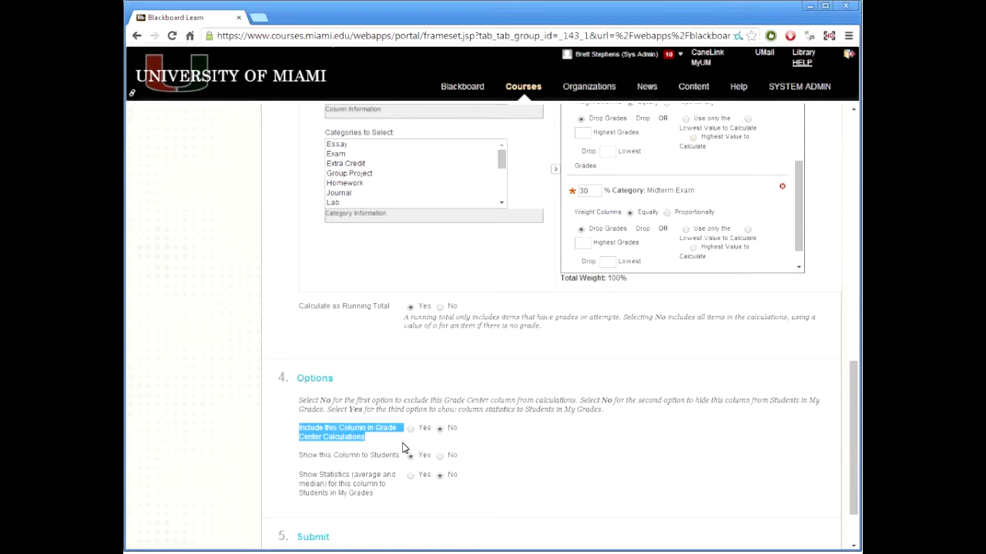
left_click_drag(299, 456, 397, 456)
left_click(536, 455)
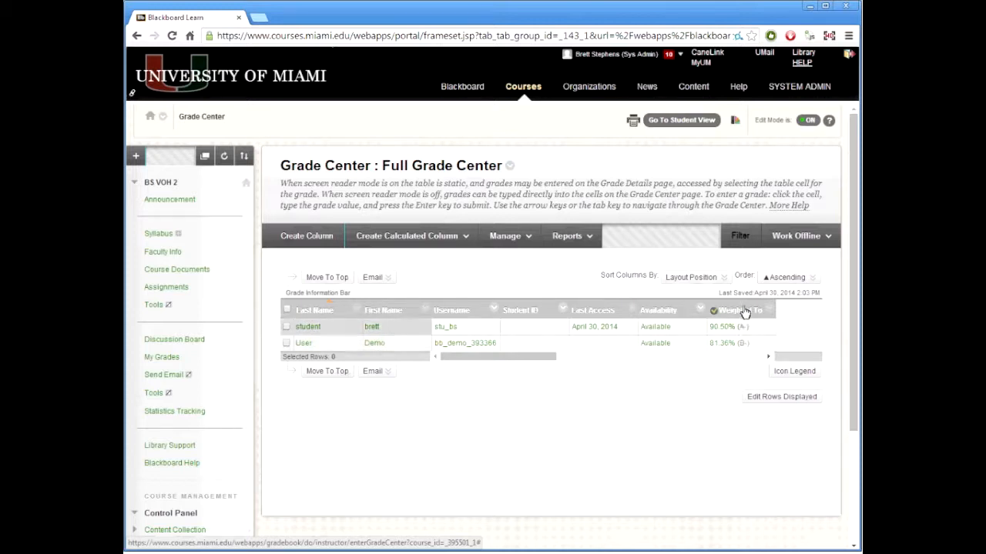
- Preview the course's My Grades page in student view and return to teacher view
left_click(688, 123)
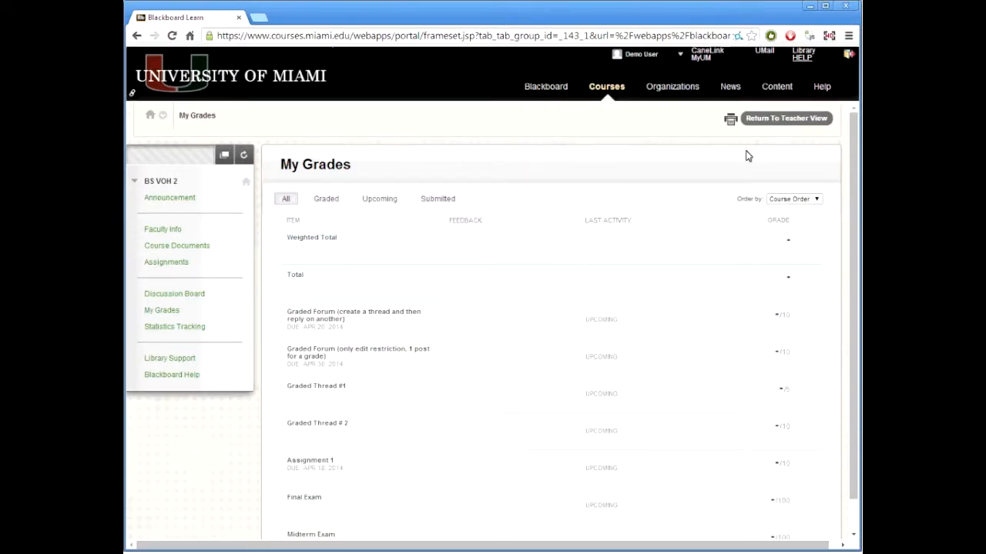
left_click(797, 125)
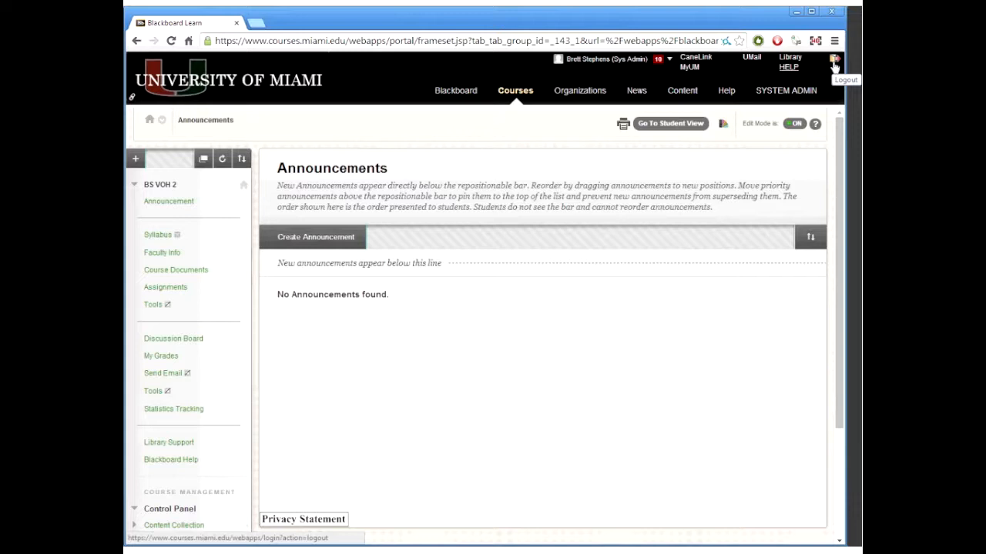
- Log out and sign in to the student account with its username and password
left_click(834, 62)
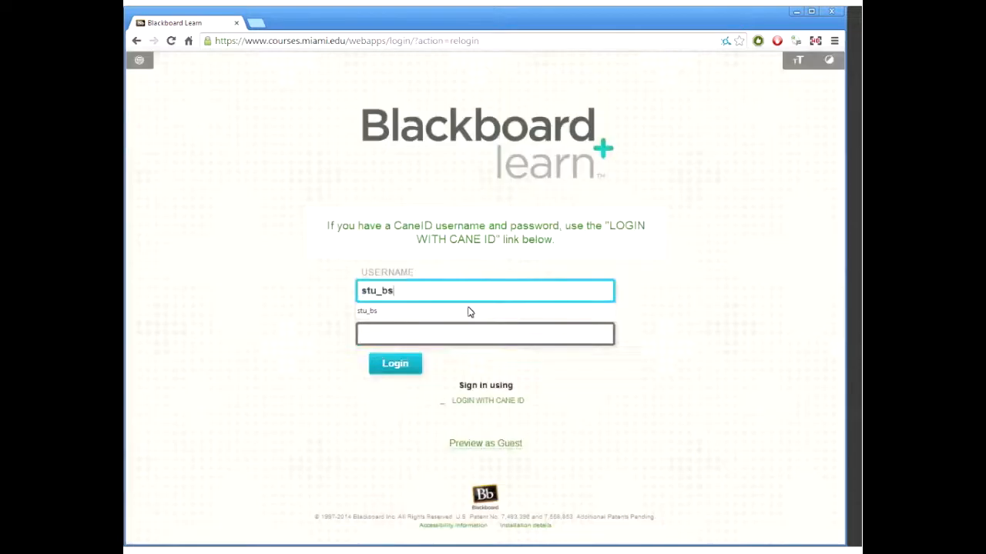
key("Tab")
type("****")
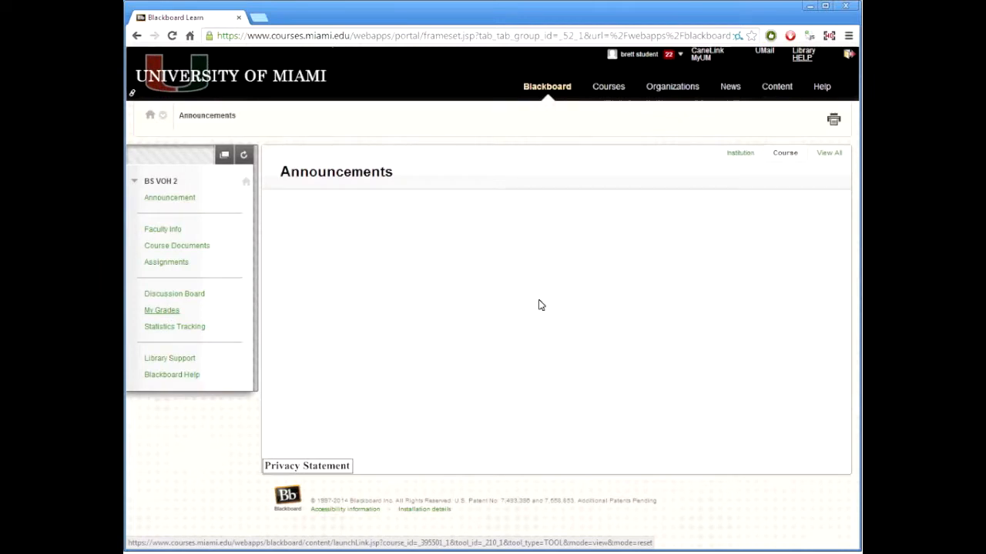
- Check the student's Weighted Total grade in My Grades, expanding and collapsing the item's description
left_click_drag(799, 245, 755, 243)
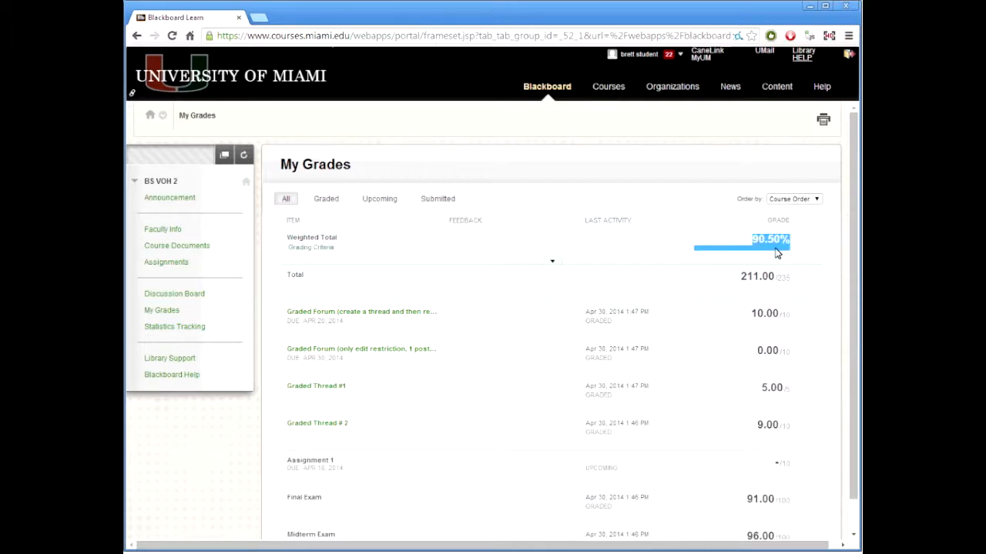
left_click(553, 264)
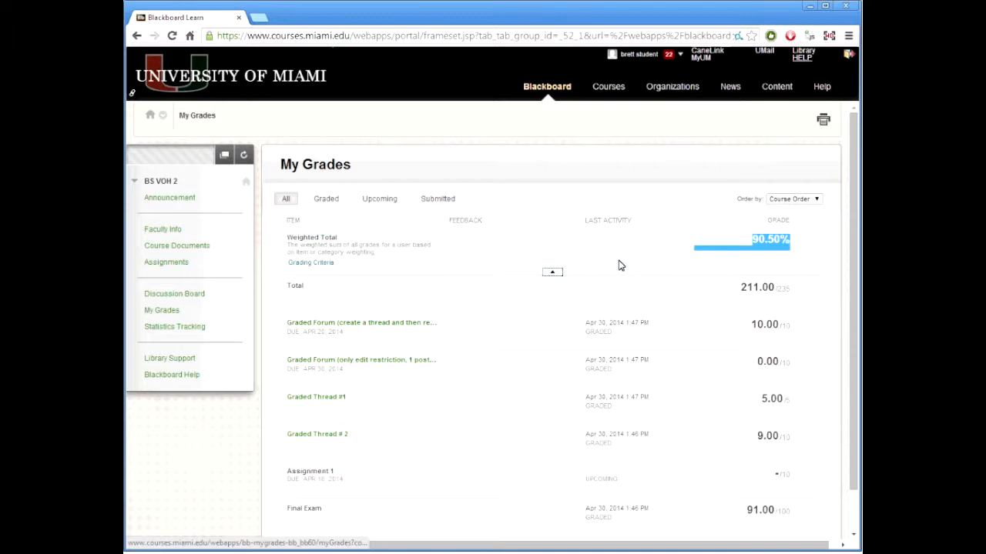
left_click(552, 272)
left_click(804, 246)
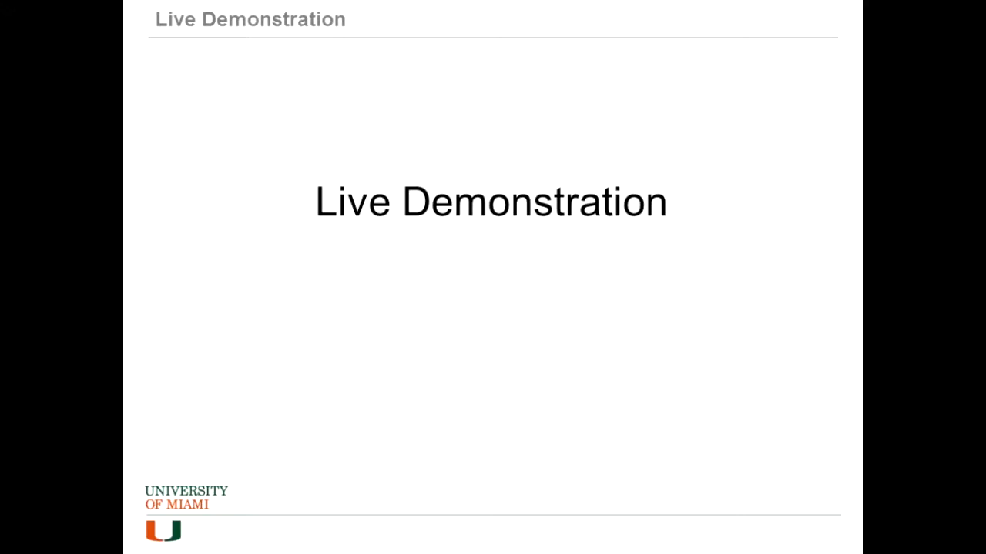
key("Right")
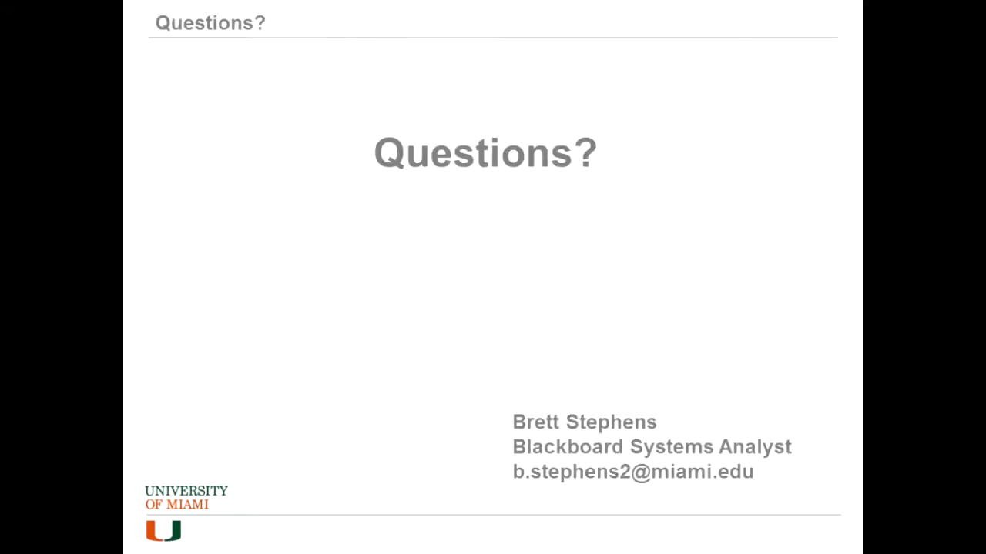